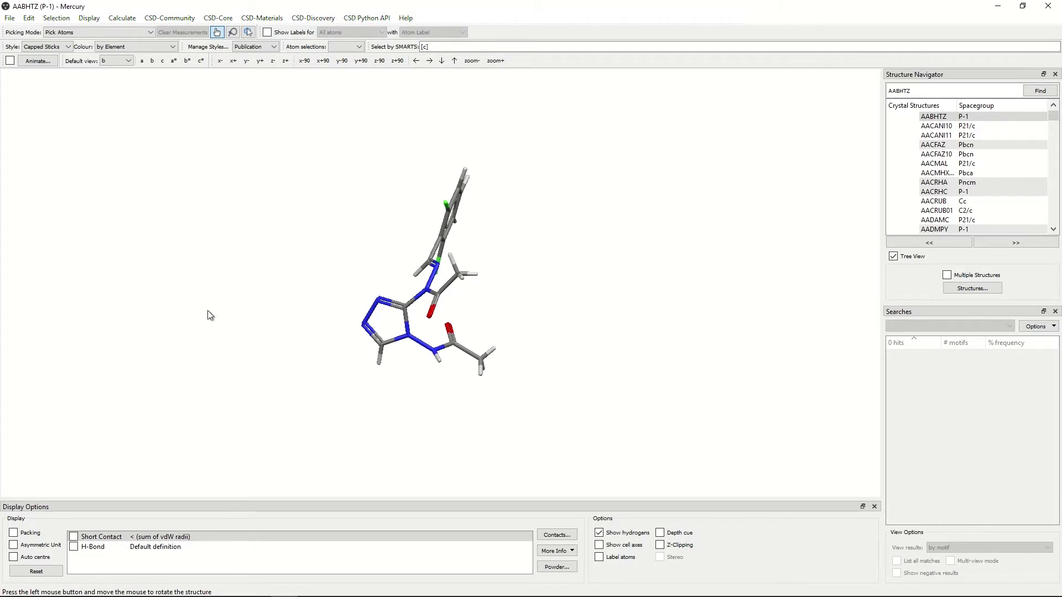
# - Launch Crystal Packing Similarity from the CSD-Materials Search menu
pyautogui.click(276, 19)
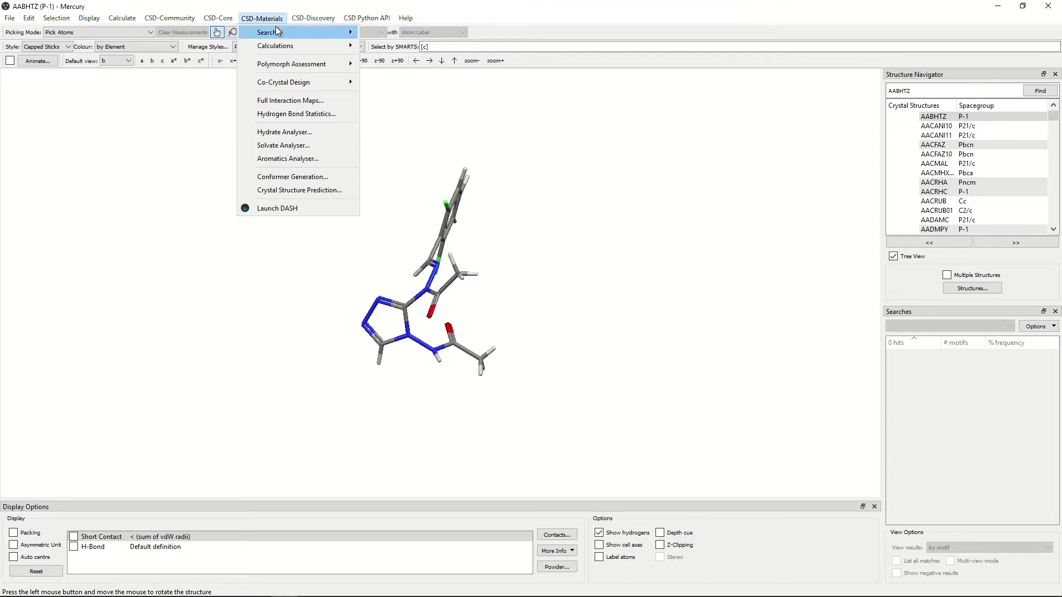
pyautogui.moveTo(277, 31)
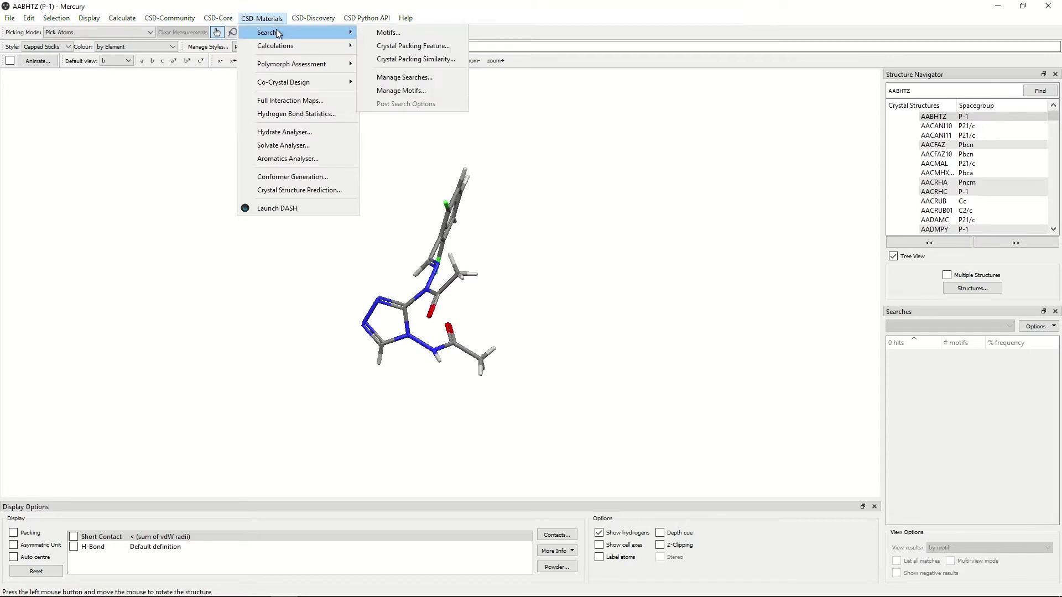
pyautogui.click(405, 59)
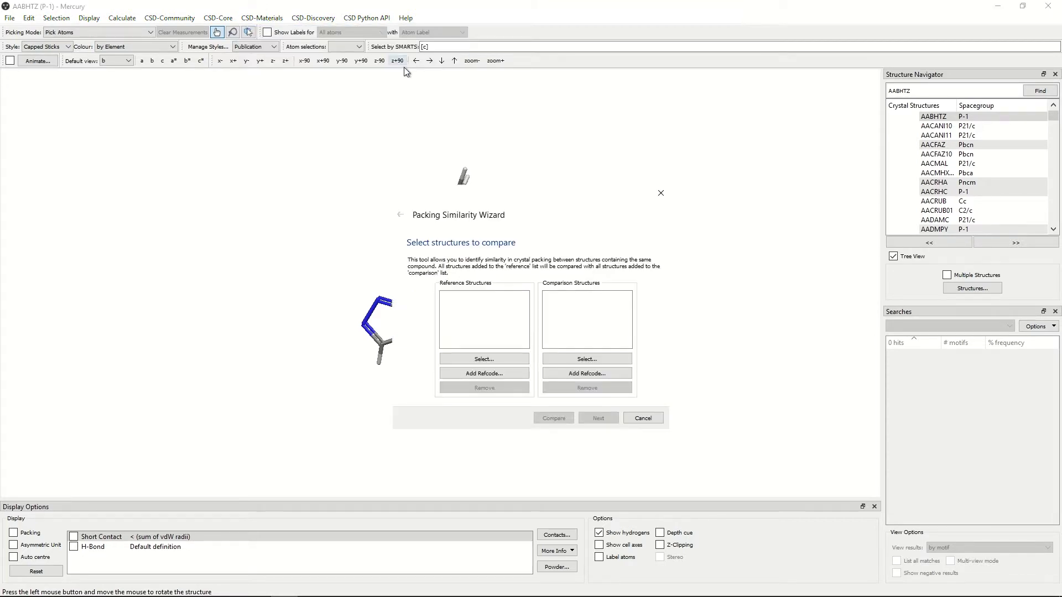
# - Add the HXACAN refcode family as reference structures, dismissing the missing-3D-coordinates notice
pyautogui.click(455, 374)
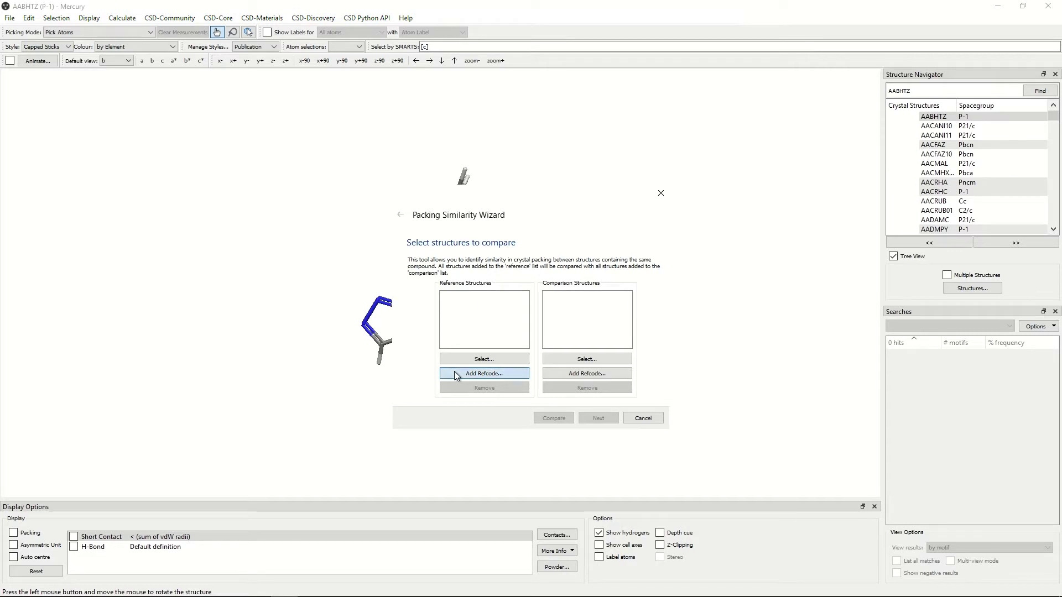
pyautogui.write('HX')
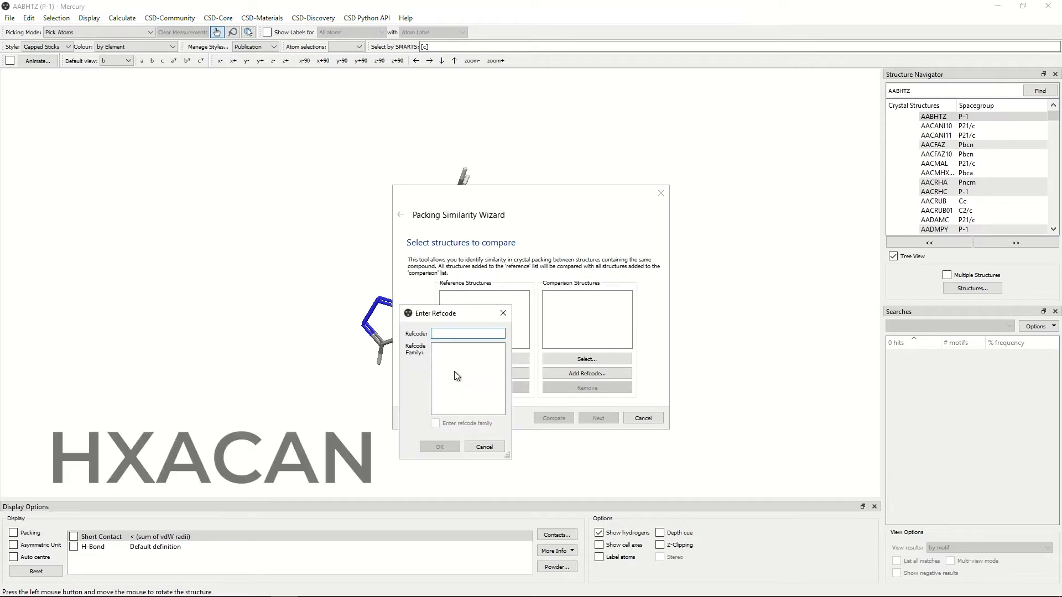
pyautogui.write('ACA')
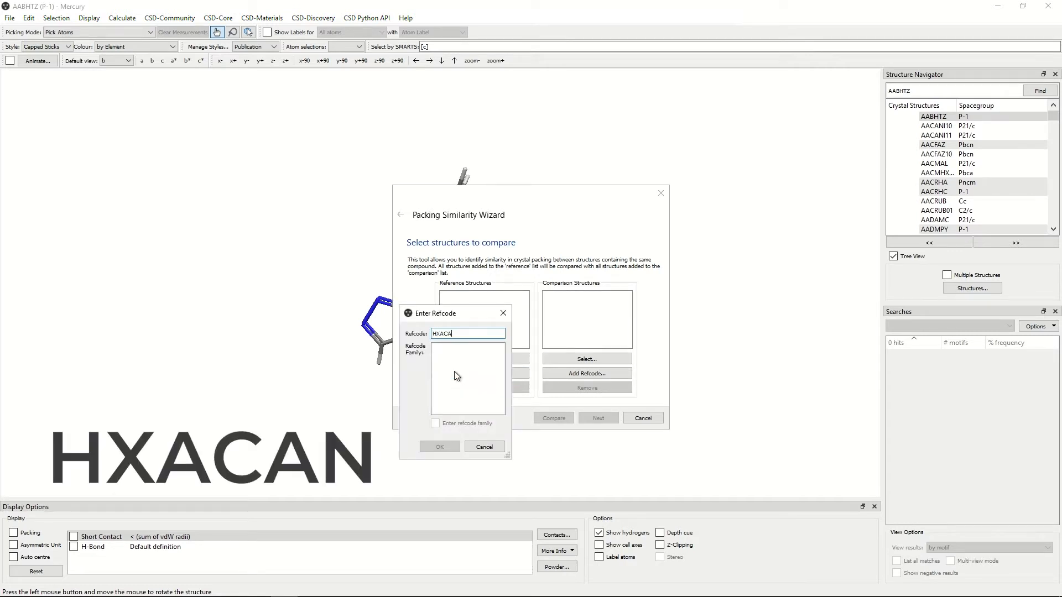
pyautogui.write('N')
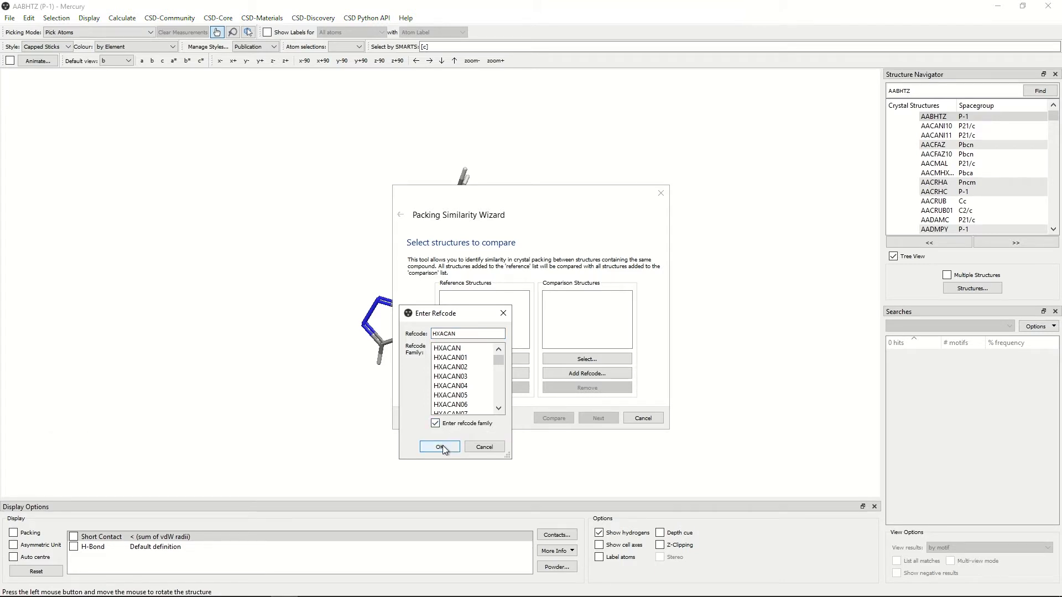
pyautogui.click(443, 446)
pyautogui.click(526, 431)
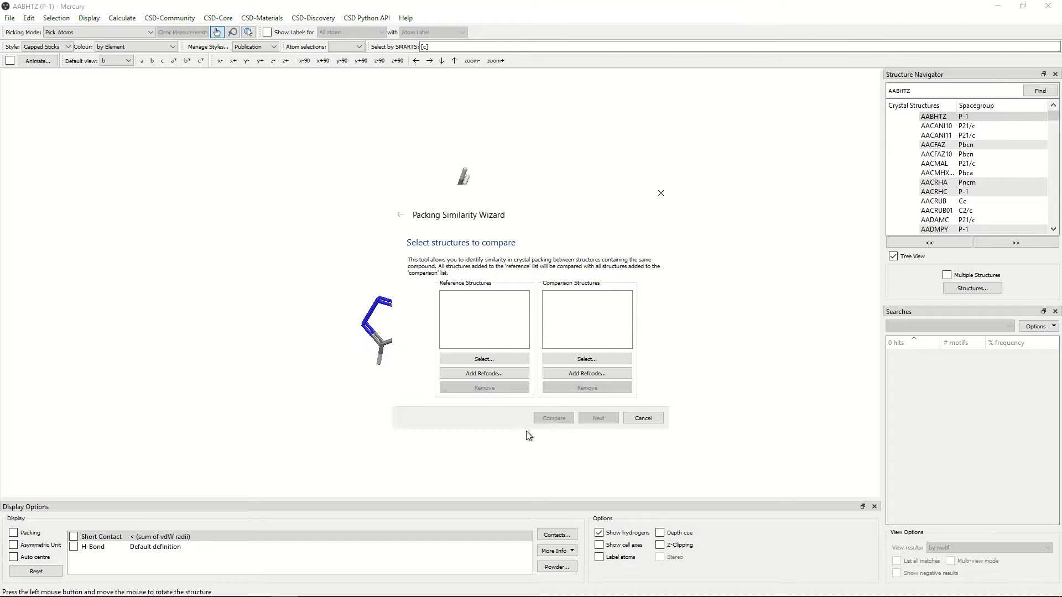
# - Add the same HXACAN family to the comparison structures list
pyautogui.click(585, 373)
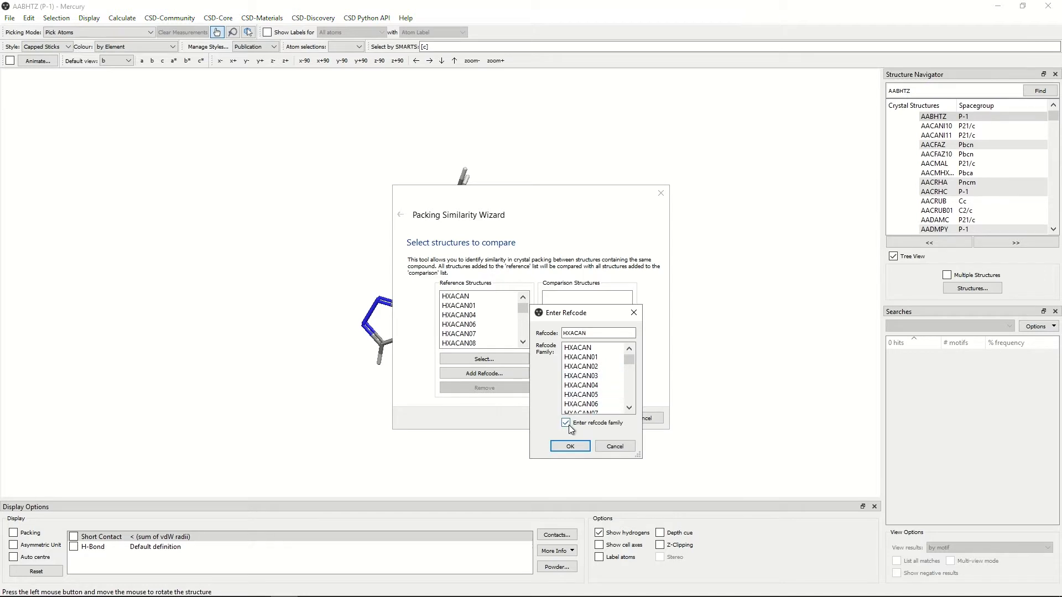
pyautogui.click(571, 446)
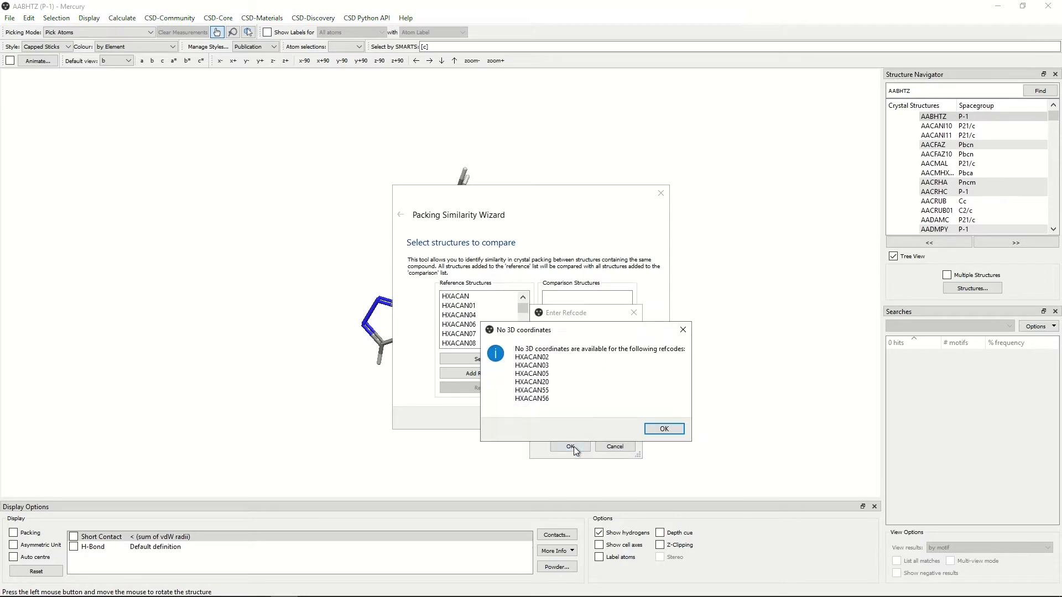
pyautogui.click(664, 429)
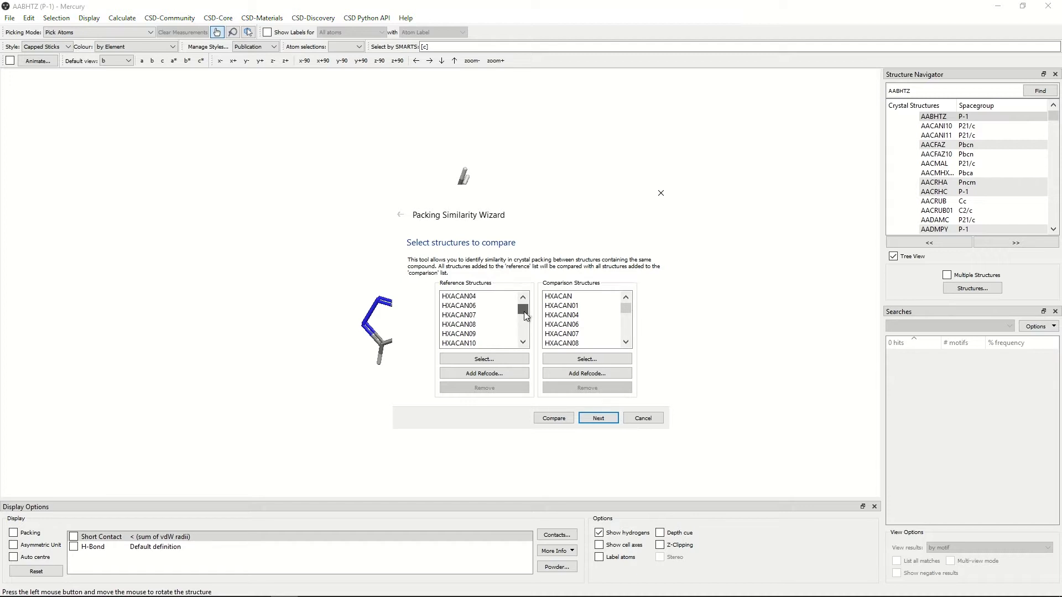
# - Accept the default 15-molecule packing shell with 20% distance and 20° angle tolerances
pyautogui.moveTo(523, 310)
pyautogui.mouseDown()
pyautogui.moveTo(525, 337)
pyautogui.moveTo(525, 310)
pyautogui.mouseUp()
pyautogui.moveTo(629, 307)
pyautogui.mouseDown()
pyautogui.moveTo(628, 330)
pyautogui.moveTo(628, 304)
pyautogui.mouseUp()
pyautogui.click(599, 418)
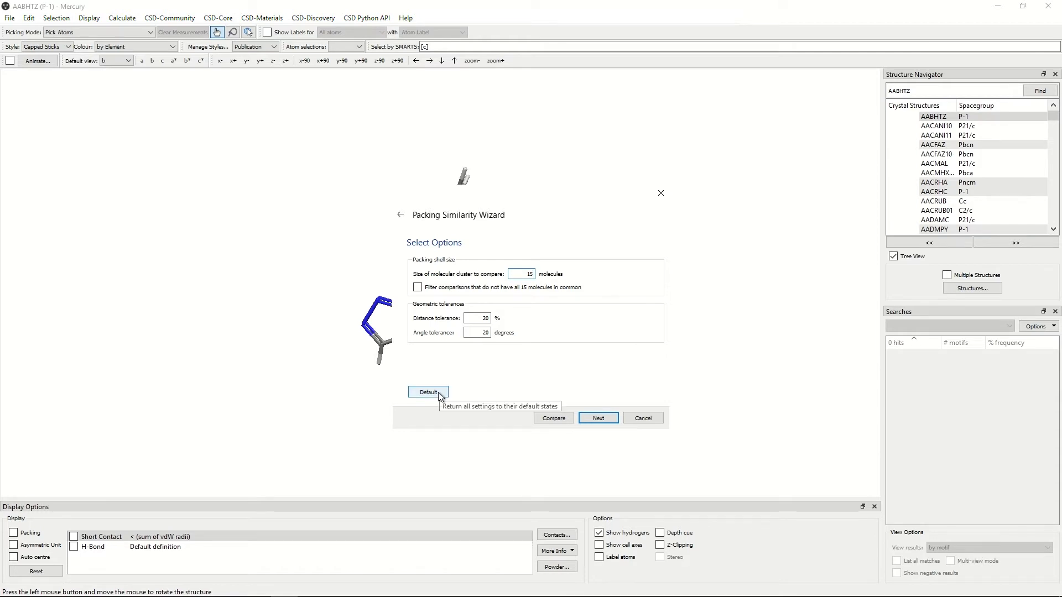
pyautogui.click(600, 420)
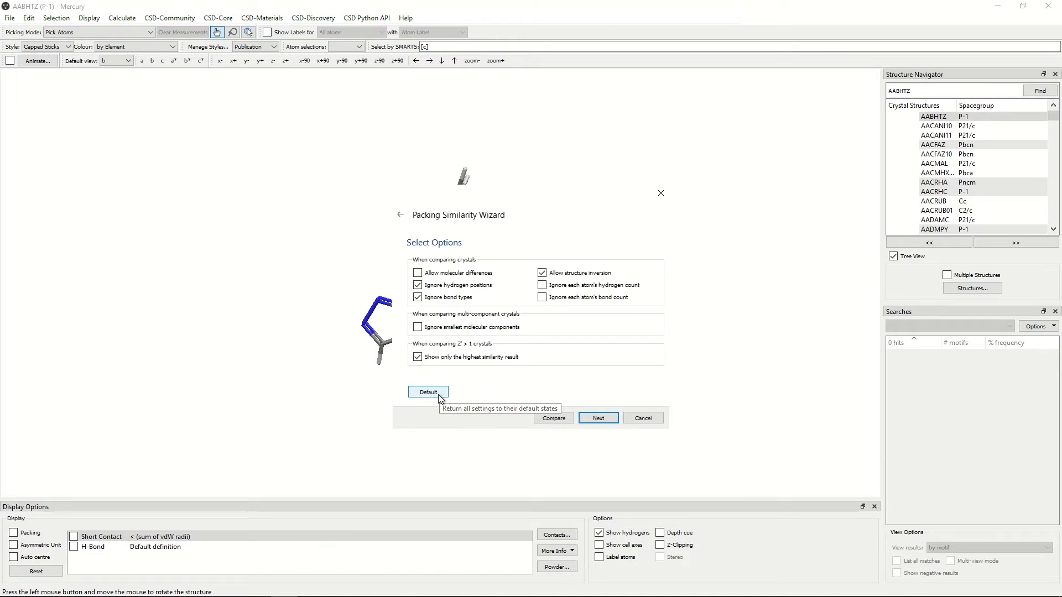
# - Name the search Example_1 and run the packing comparison
pyautogui.click(599, 418)
pyautogui.moveTo(469, 275); pyautogui.dragTo(407, 275)
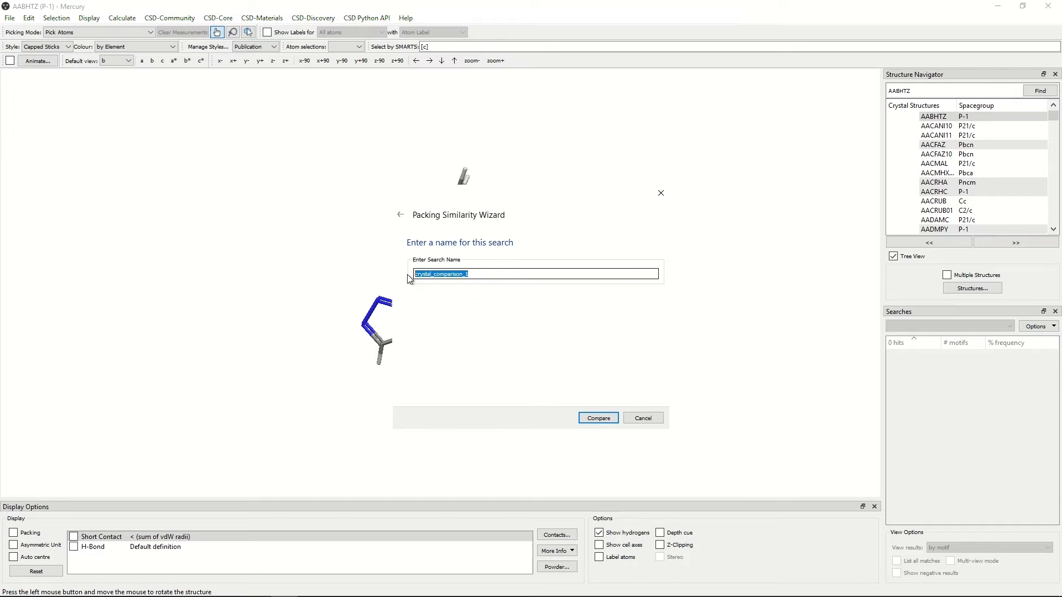
pyautogui.write('Example')
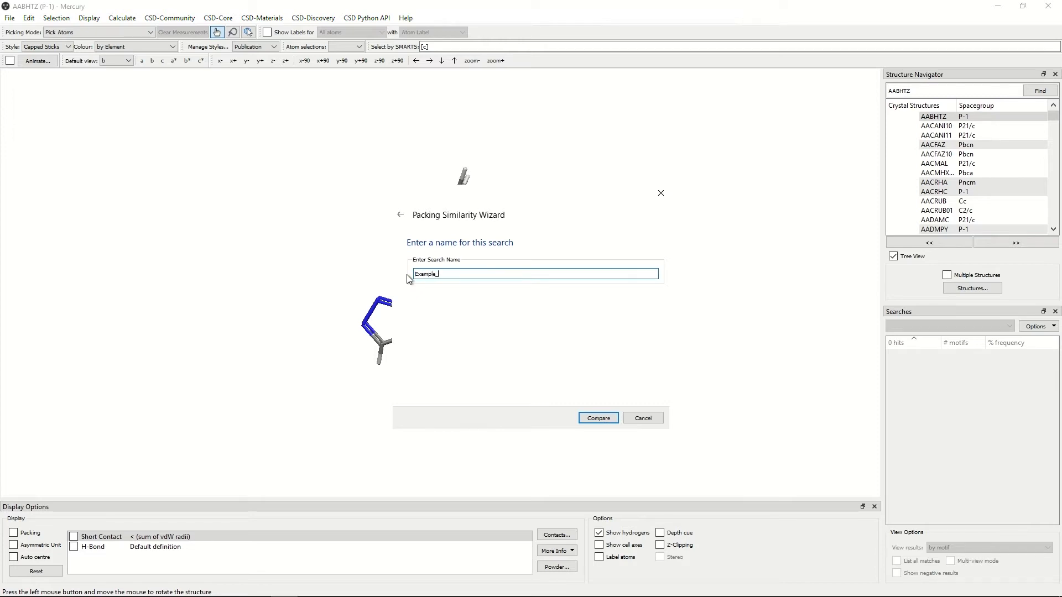
pyautogui.click(592, 418)
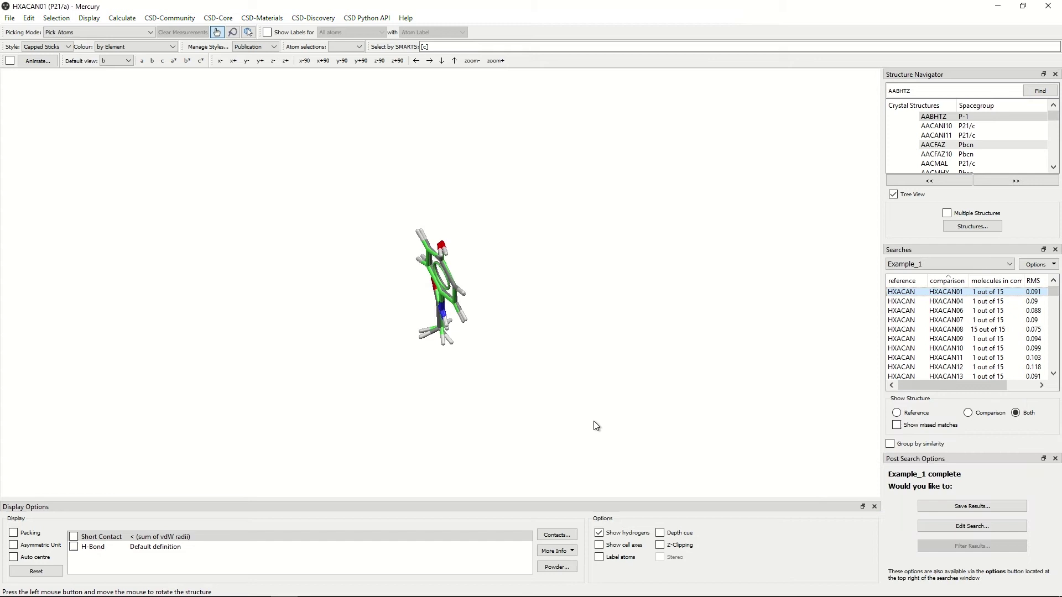
pyautogui.click(943, 505)
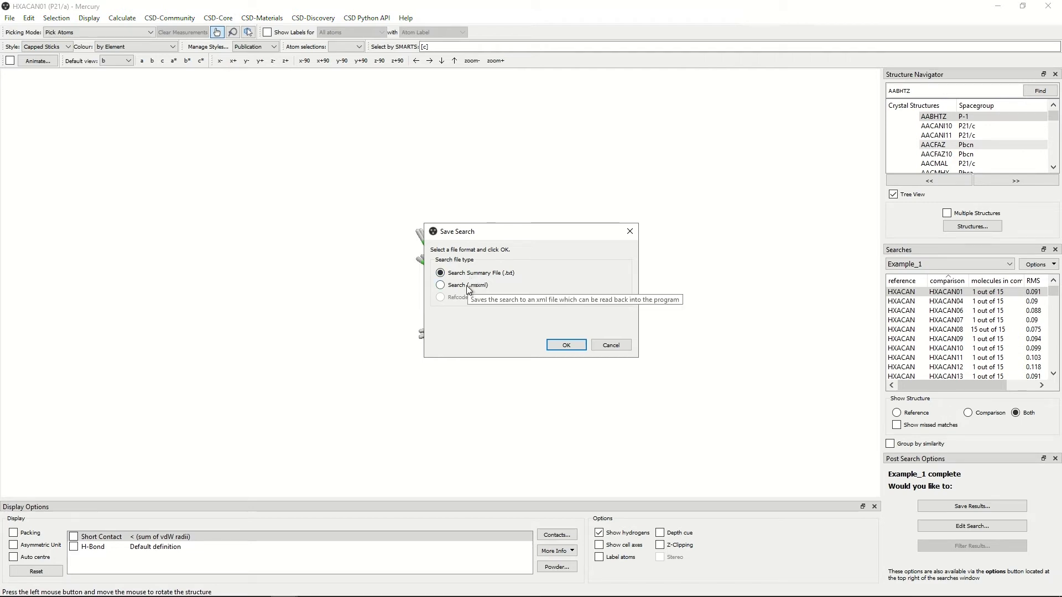
pyautogui.click(629, 232)
pyautogui.click(1054, 458)
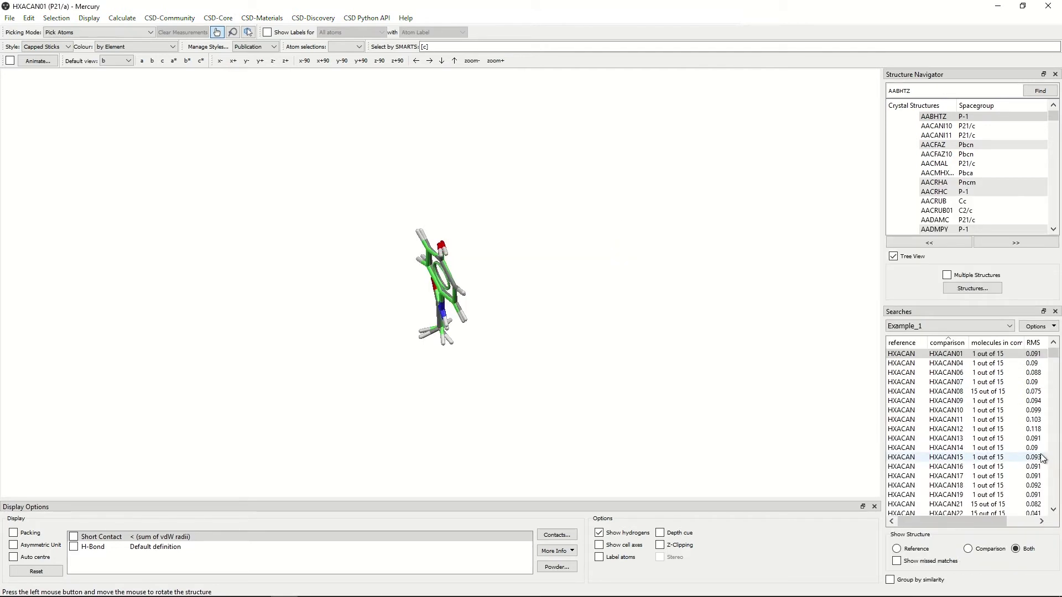
pyautogui.click(1052, 330)
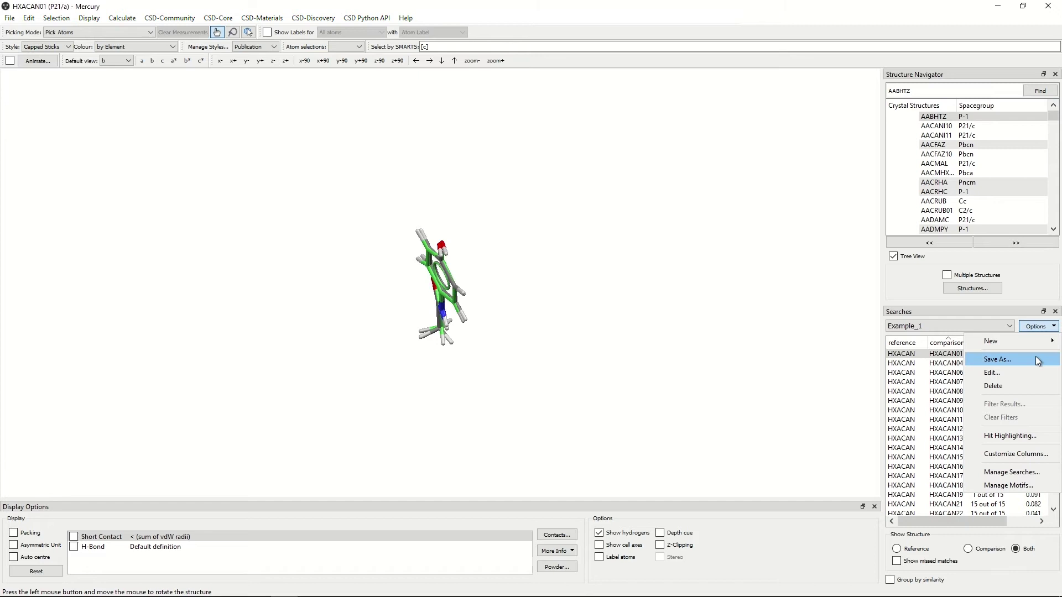
pyautogui.click(1047, 331)
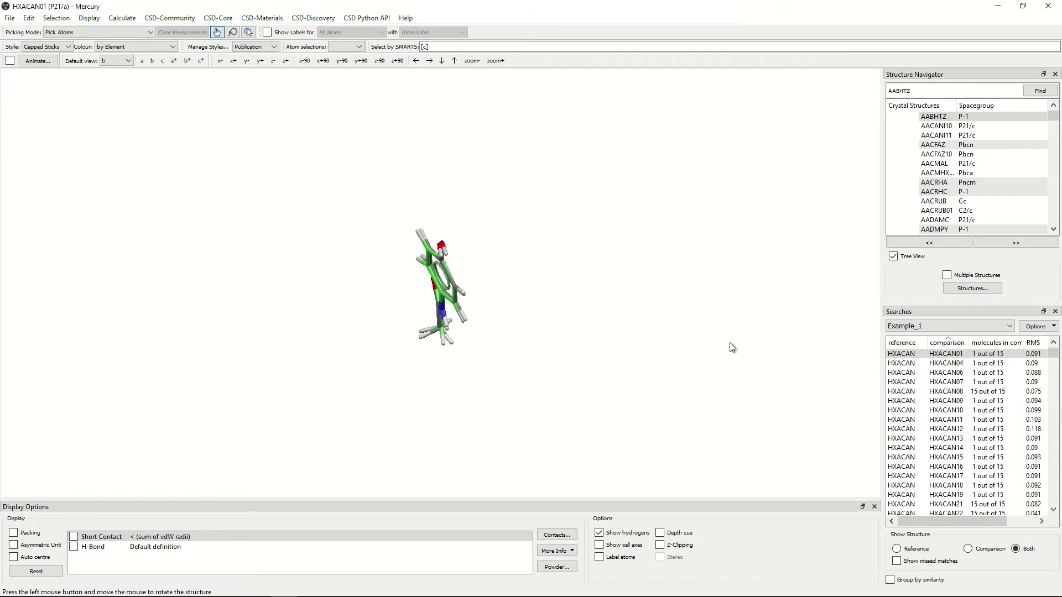
pyautogui.click(894, 357)
# - Select the HXACAN01 result, display only its comparison structure, and turn on missed matches
pyautogui.moveTo(636, 343); pyautogui.dragTo(514, 367)
pyautogui.click(984, 357)
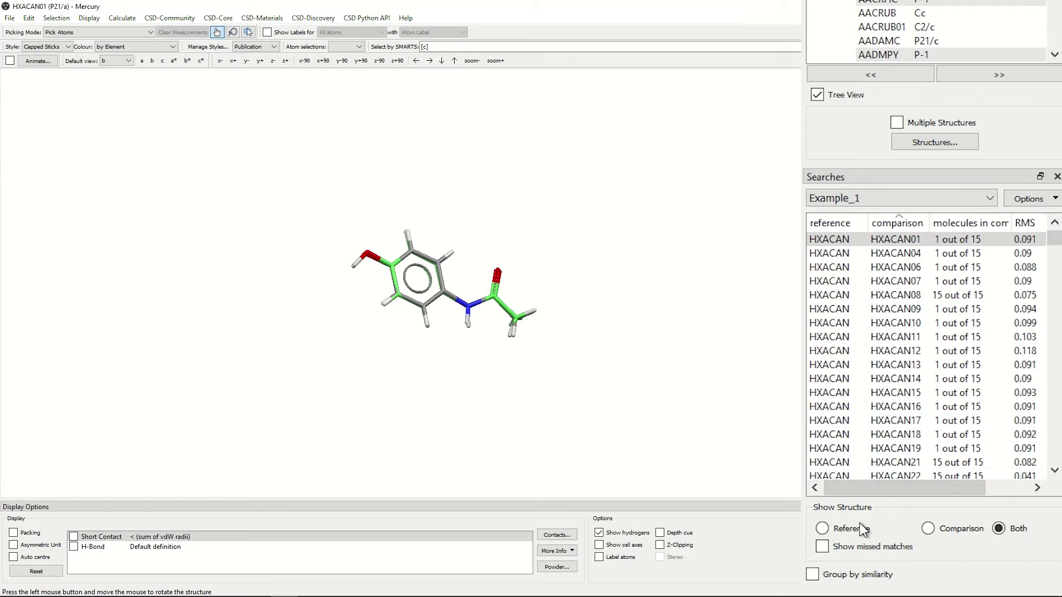
pyautogui.click(822, 528)
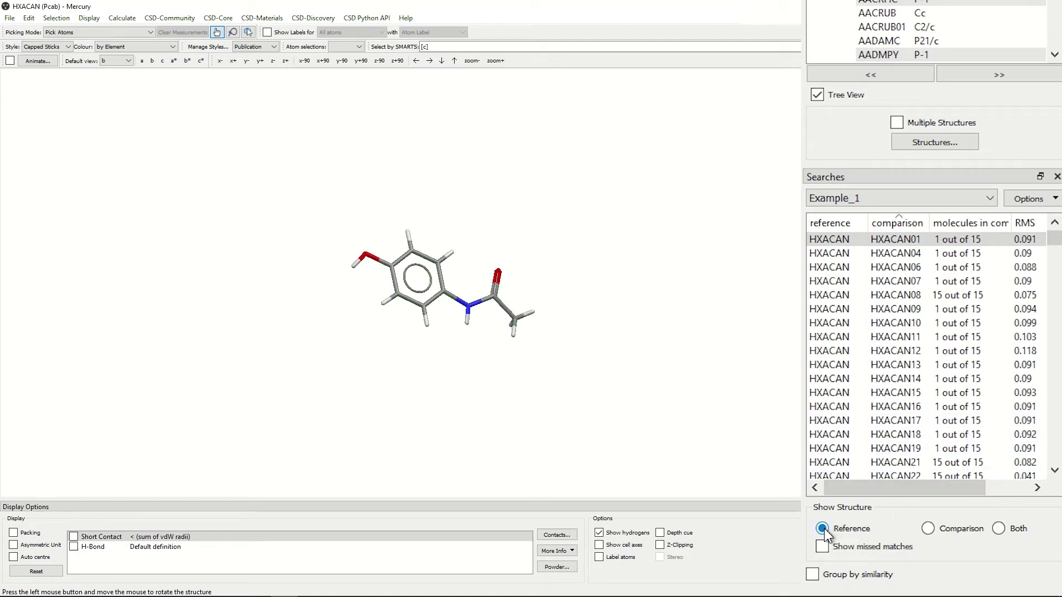
pyautogui.press('c')
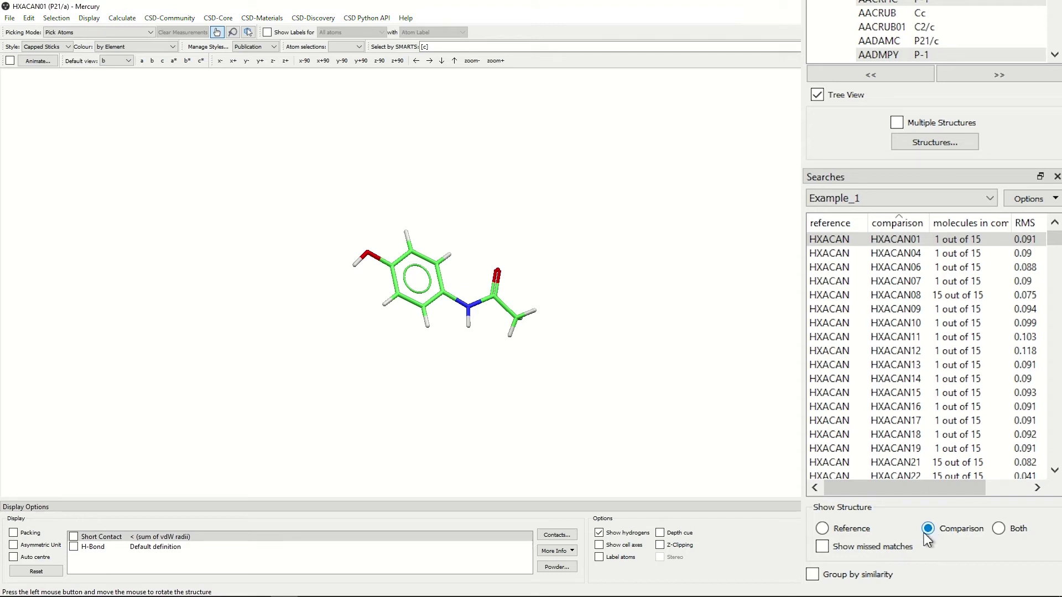
pyautogui.click(822, 547)
pyautogui.click(822, 547)
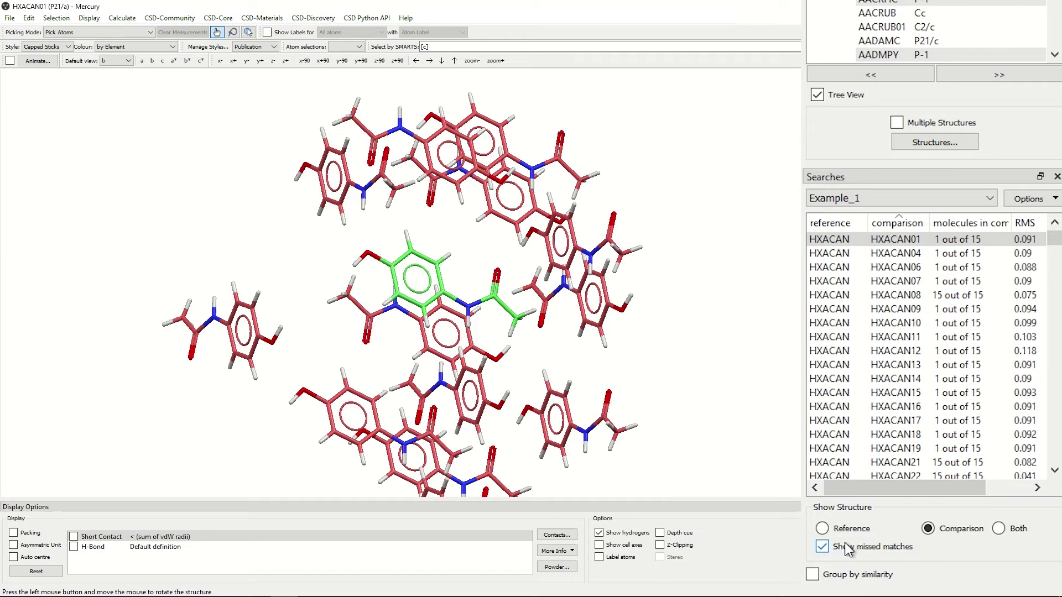
# - Set Show Structure to Both, overlaying HXACAN and HXACAN01 with missed matches visible
pyautogui.click(1000, 530)
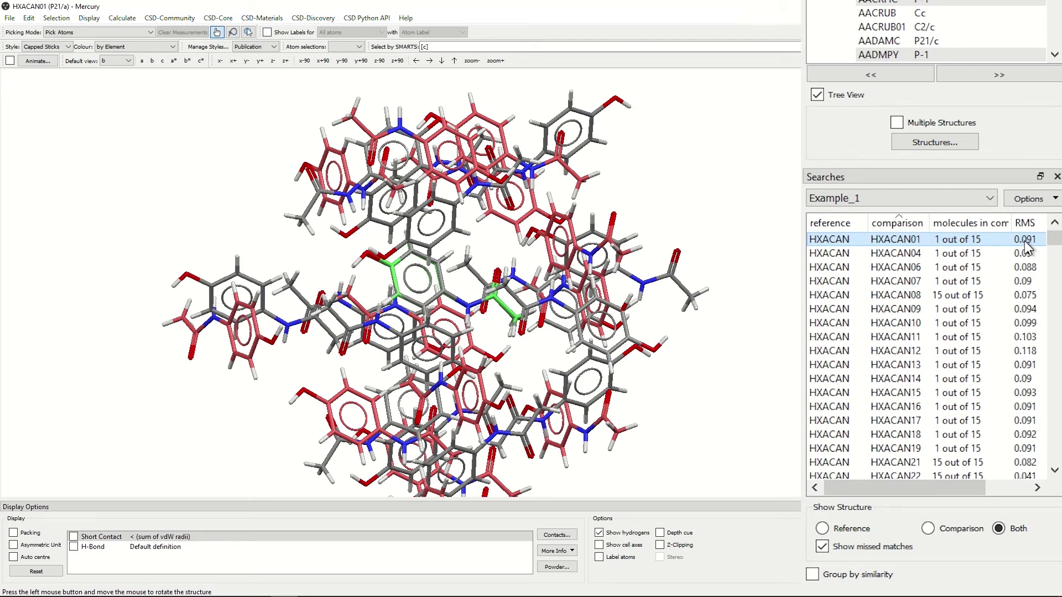
# - Select the HXACAN08 result (15 of 15 matched, RMS 0.075) and overlay it on HXACAN
pyautogui.click(1052, 239)
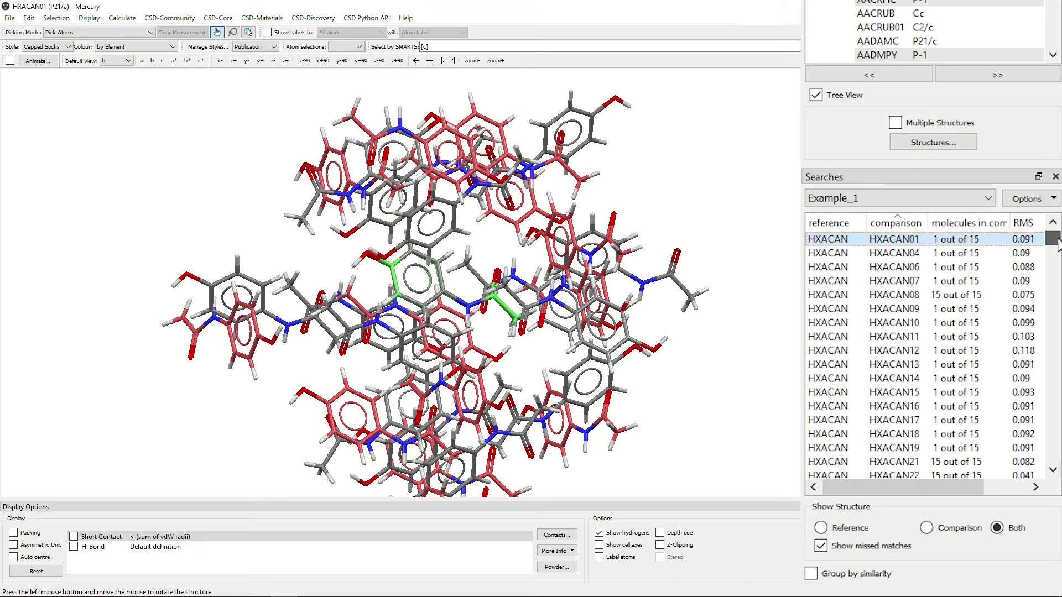
pyautogui.moveTo(1057, 240)
pyautogui.mouseDown()
pyautogui.moveTo(1055, 332)
pyautogui.moveTo(1056, 242)
pyautogui.mouseUp()
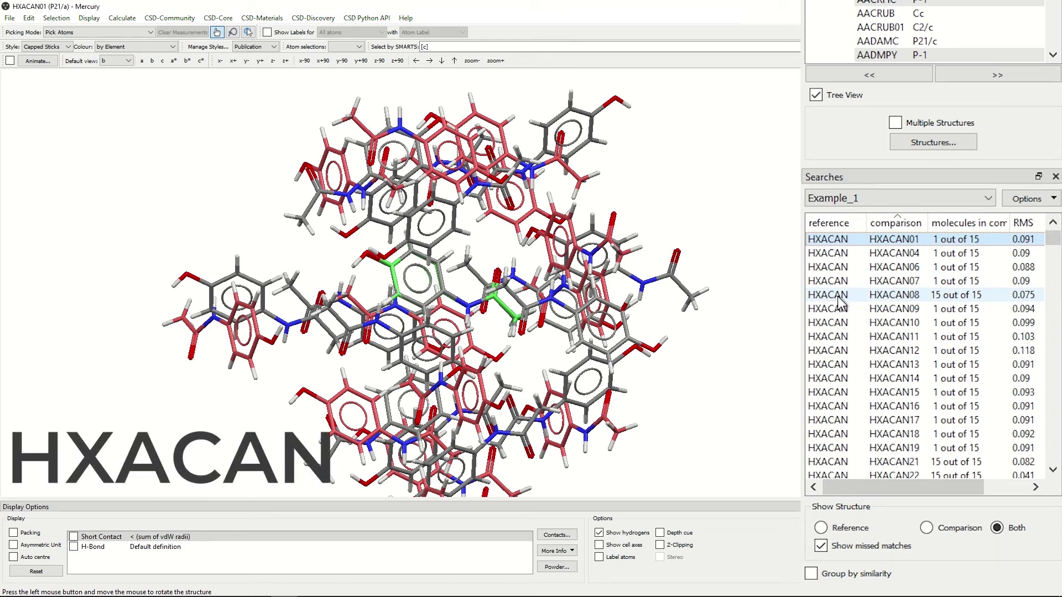
pyautogui.click(914, 297)
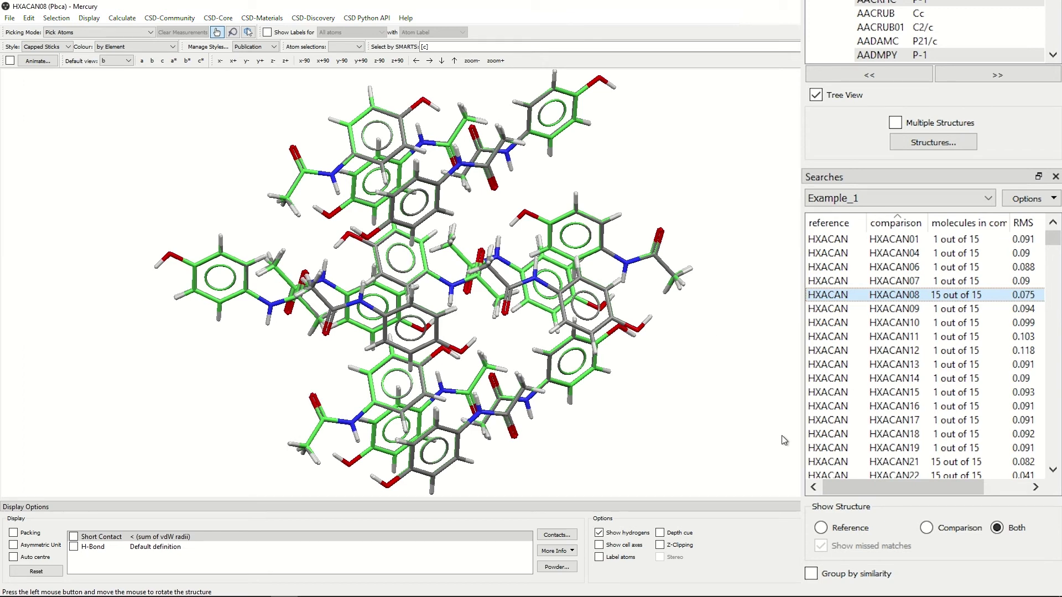
pyautogui.click(926, 529)
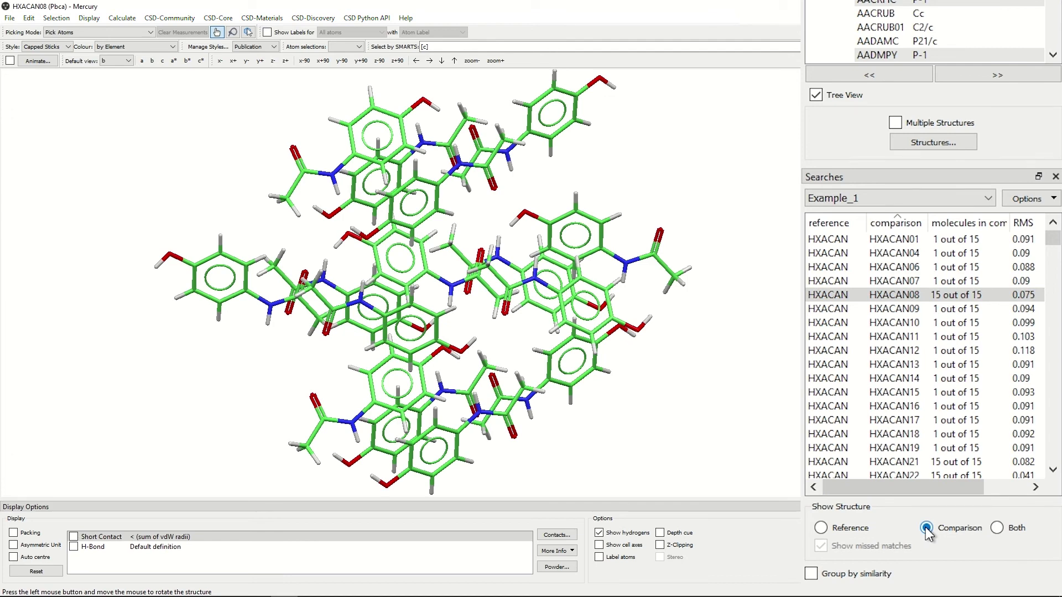
pyautogui.click(821, 528)
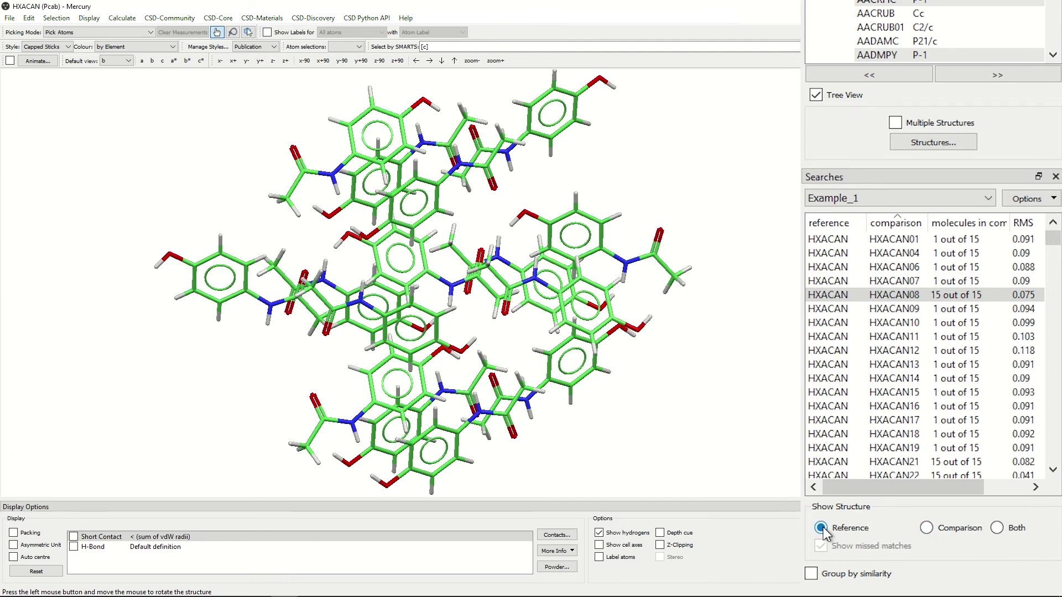
pyautogui.click(928, 530)
pyautogui.click(996, 528)
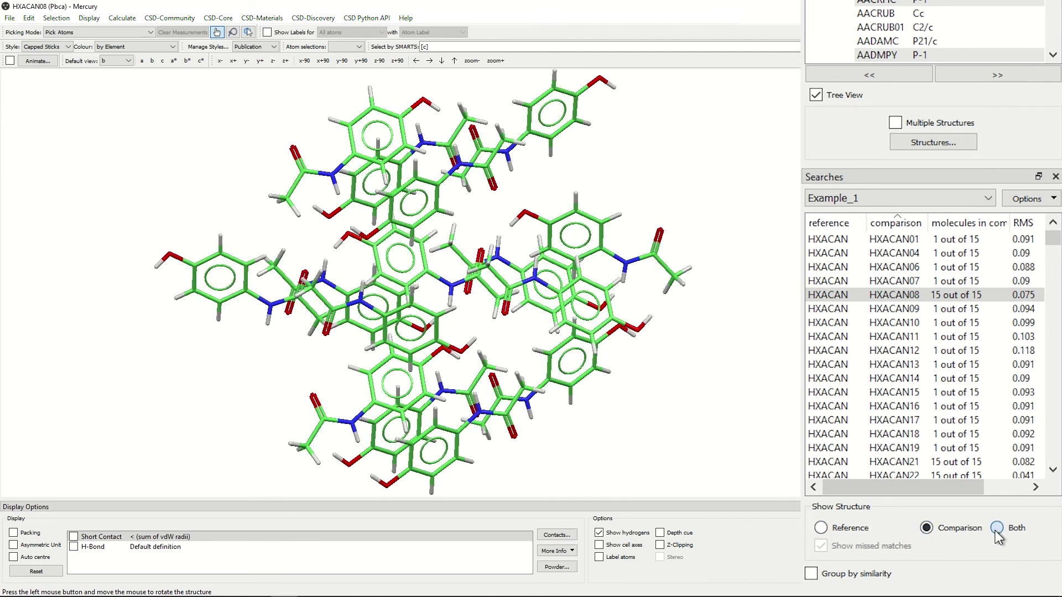
# - Enable Group by similarity and scroll through the group1, group2 and group3 results
pyautogui.click(811, 574)
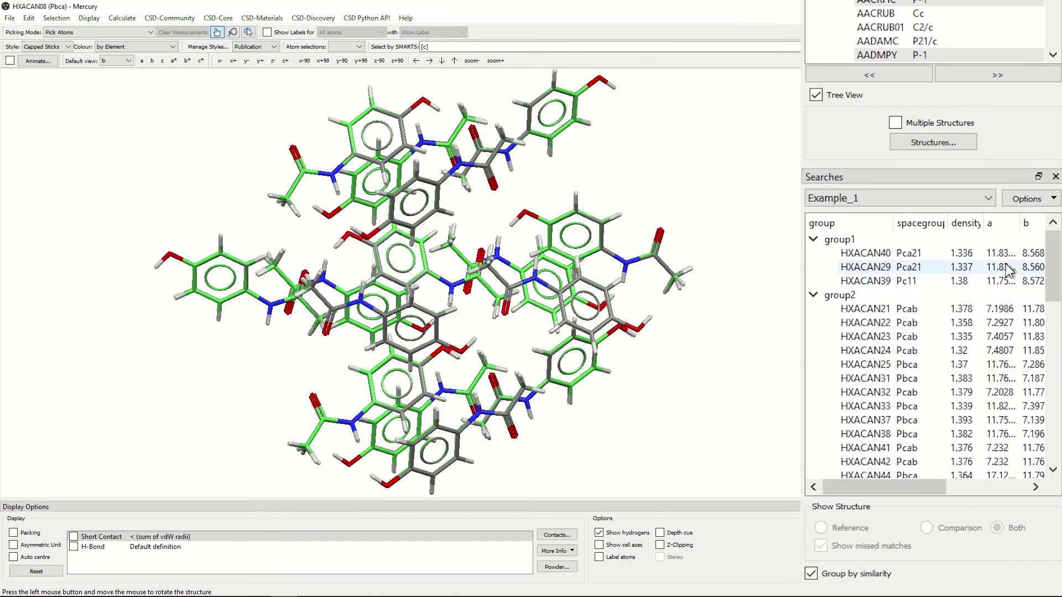
pyautogui.moveTo(1055, 289); pyautogui.dragTo(1057, 358)
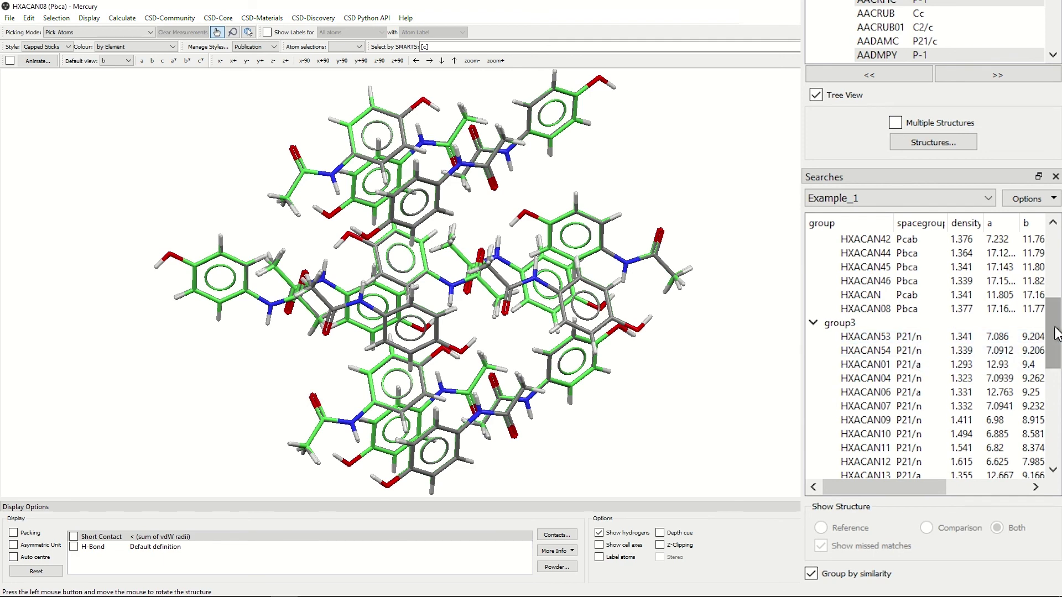
pyautogui.moveTo(1052, 331); pyautogui.dragTo(1052, 259)
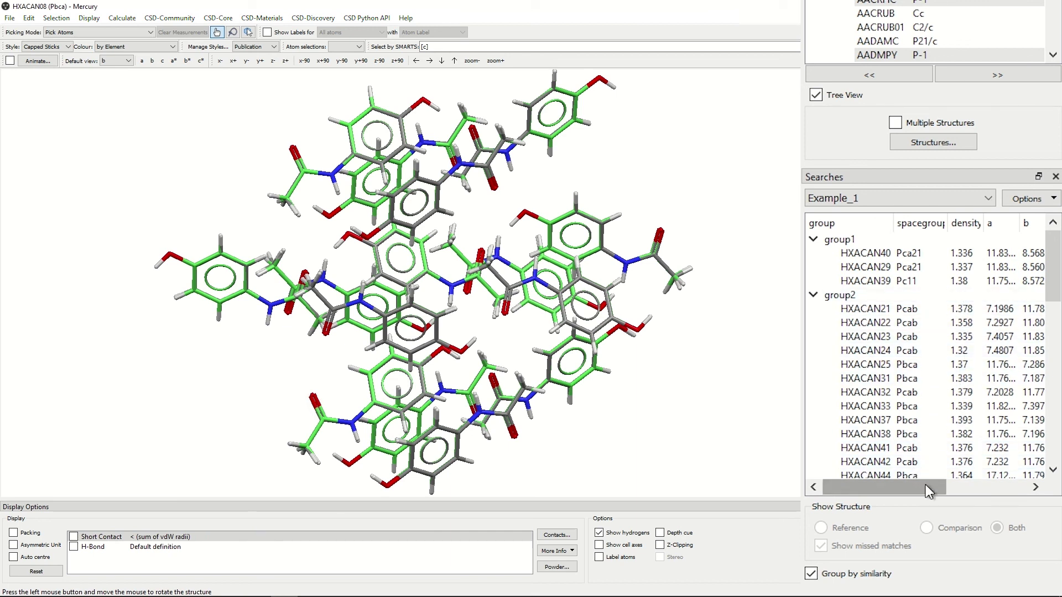
pyautogui.moveTo(928, 488); pyautogui.dragTo(903, 483)
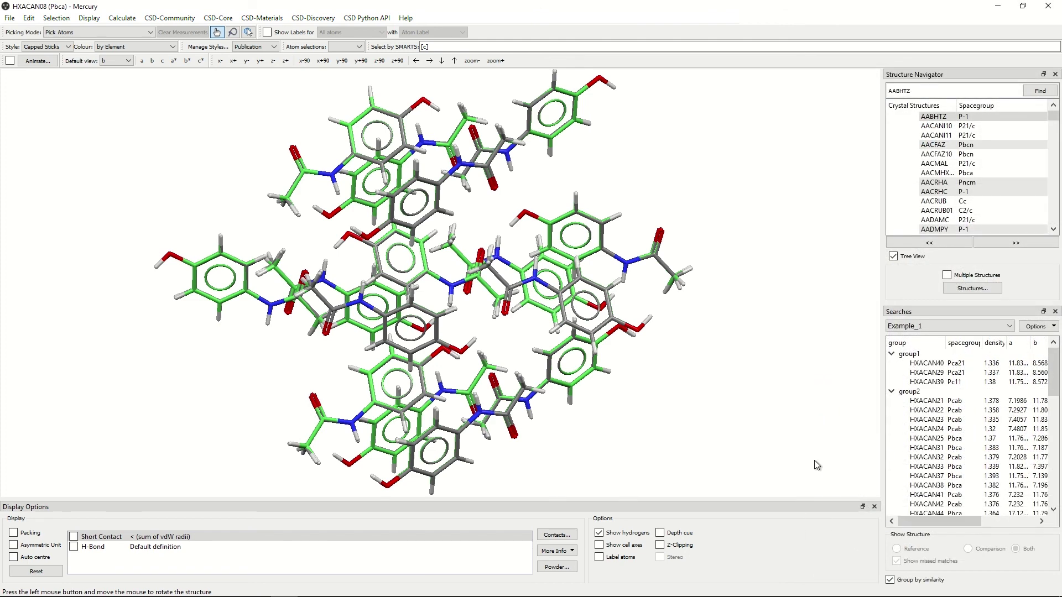